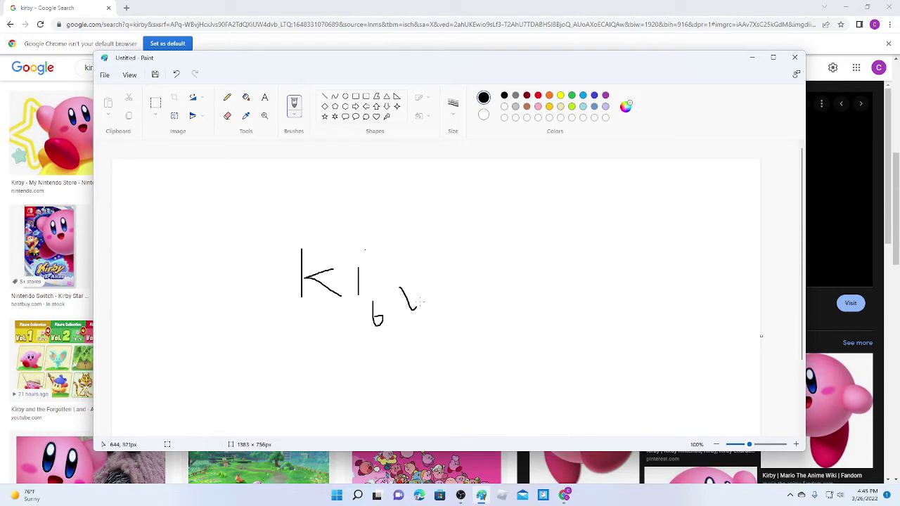
Close the current drawing without saving it and close the browser window with the Kirby image results
{"action": "left_click", "coordinate": [794, 57]}
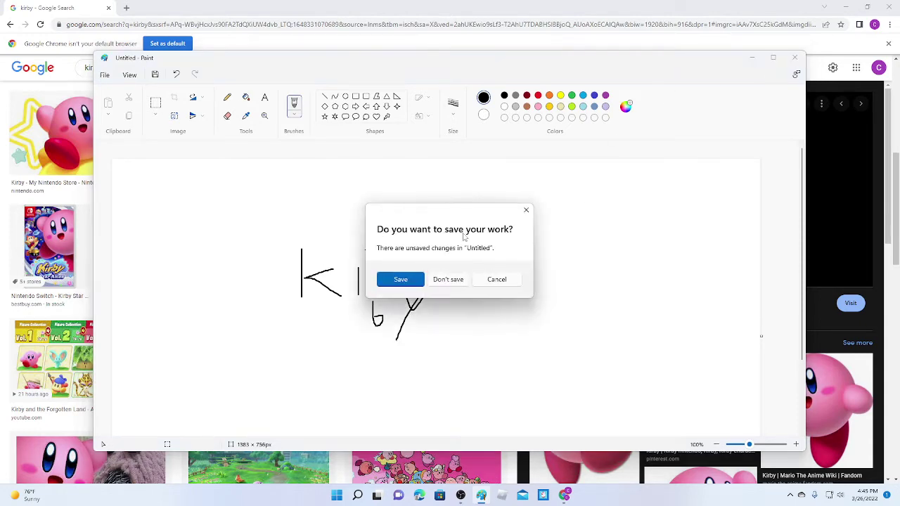
{"action": "left_click", "coordinate": [448, 278]}
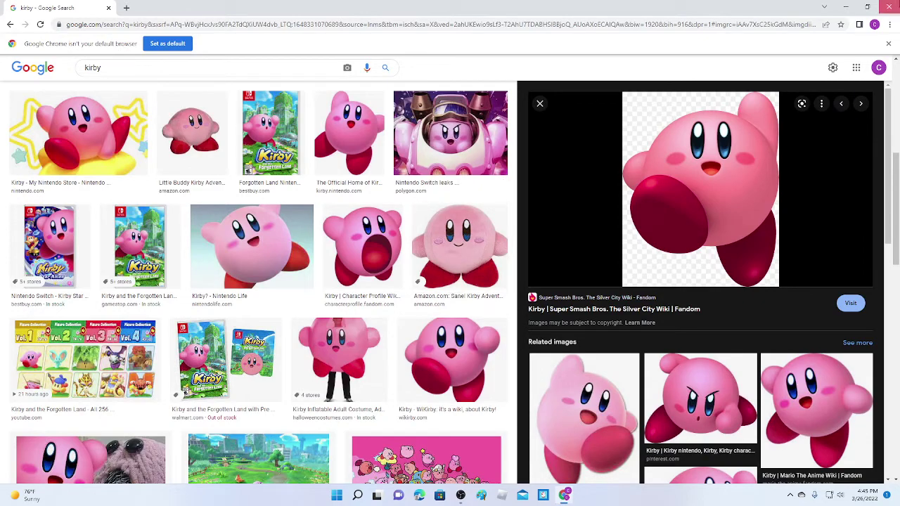
{"action": "left_click", "coordinate": [889, 6]}
Open Paint with a new blank canvas
{"action": "left_click", "coordinate": [512, 495]}
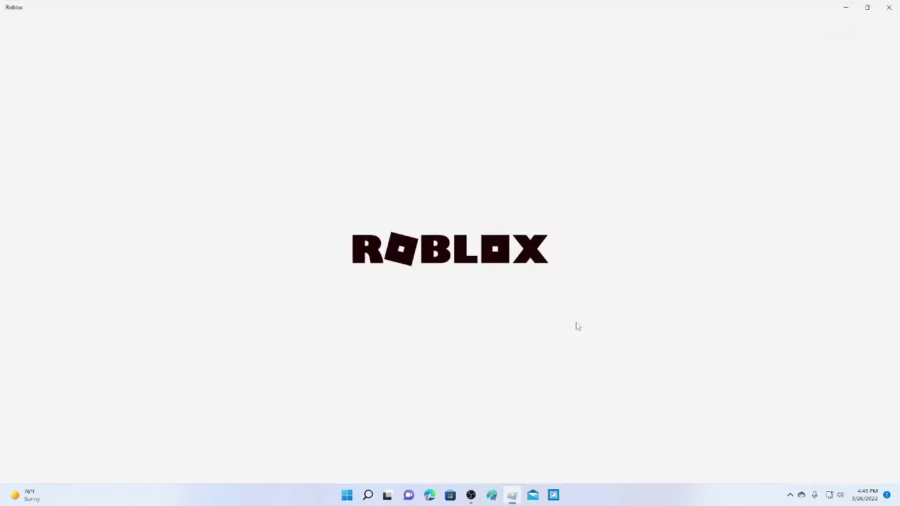
{"action": "left_click", "coordinate": [512, 495]}
{"action": "left_click", "coordinate": [491, 495]}
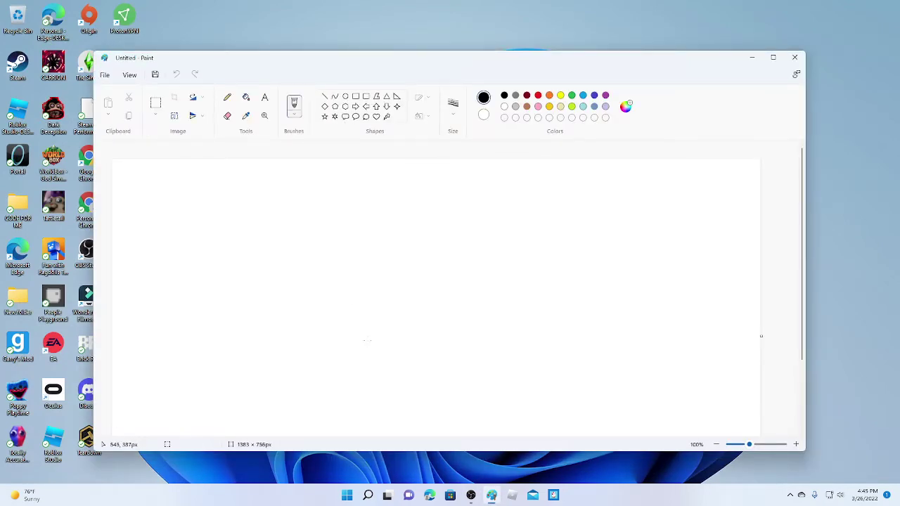
Draw a large rounded body outline in black with a small oval foot beneath its left side
{"action": "mouse_move", "coordinate": [355, 321]}
{"action": "left_mouse_down"}
{"action": "mouse_move", "coordinate": [339, 342]}
{"action": "mouse_move", "coordinate": [347, 379]}
{"action": "left_mouse_up"}
{"action": "mouse_move", "coordinate": [356, 319]}
{"action": "left_mouse_down"}
{"action": "mouse_move", "coordinate": [322, 278]}
{"action": "mouse_move", "coordinate": [347, 203]}
{"action": "mouse_move", "coordinate": [394, 198]}
{"action": "mouse_move", "coordinate": [457, 210]}
{"action": "mouse_move", "coordinate": [500, 262]}
{"action": "mouse_move", "coordinate": [491, 294]}
{"action": "mouse_move", "coordinate": [425, 322]}
{"action": "mouse_move", "coordinate": [348, 320]}
{"action": "left_mouse_up"}
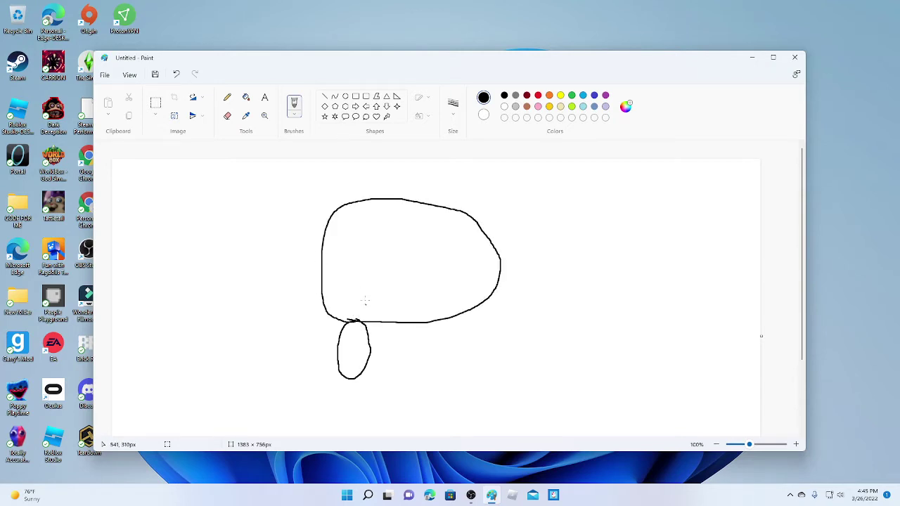
Draw a face with a black smile, a short red line below it and two vertical eye lines, plus a second foot beneath the body's right side
{"action": "left_click_drag", "start_coordinate": [383, 280], "coordinate": [420, 275]}
{"action": "left_click", "coordinate": [538, 96]}
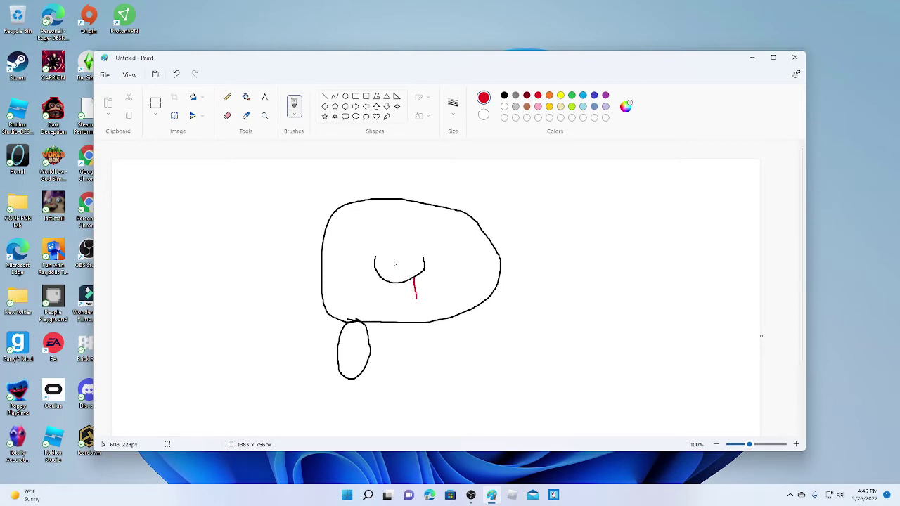
{"action": "left_click", "coordinate": [515, 96]}
{"action": "left_click", "coordinate": [504, 96]}
{"action": "left_click_drag", "start_coordinate": [406, 232], "coordinate": [408, 258]}
{"action": "mouse_move", "coordinate": [441, 321]}
{"action": "left_mouse_down"}
{"action": "mouse_move", "coordinate": [424, 371]}
{"action": "mouse_move", "coordinate": [437, 382]}
{"action": "mouse_move", "coordinate": [474, 340]}
{"action": "mouse_move", "coordinate": [460, 320]}
{"action": "left_mouse_up"}
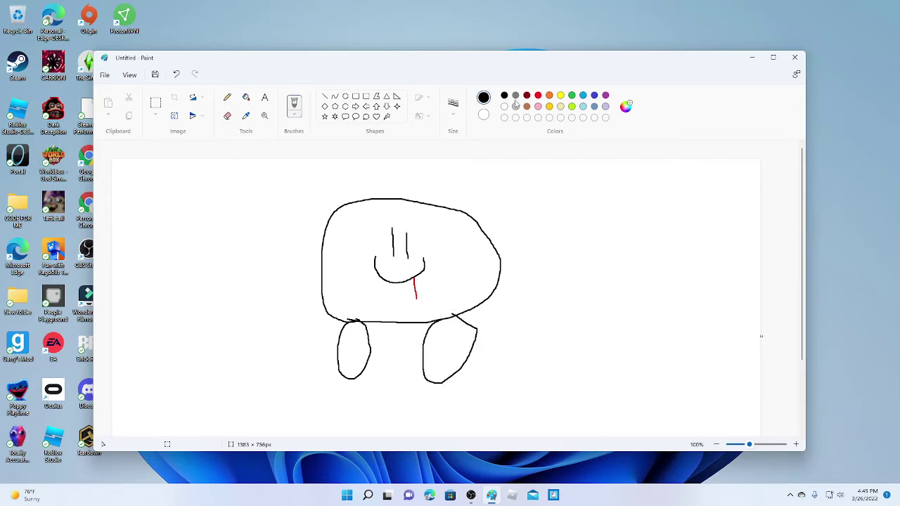
Fill the body with light pink and both feet with blue
{"action": "left_click", "coordinate": [537, 106]}
{"action": "left_click", "coordinate": [246, 97]}
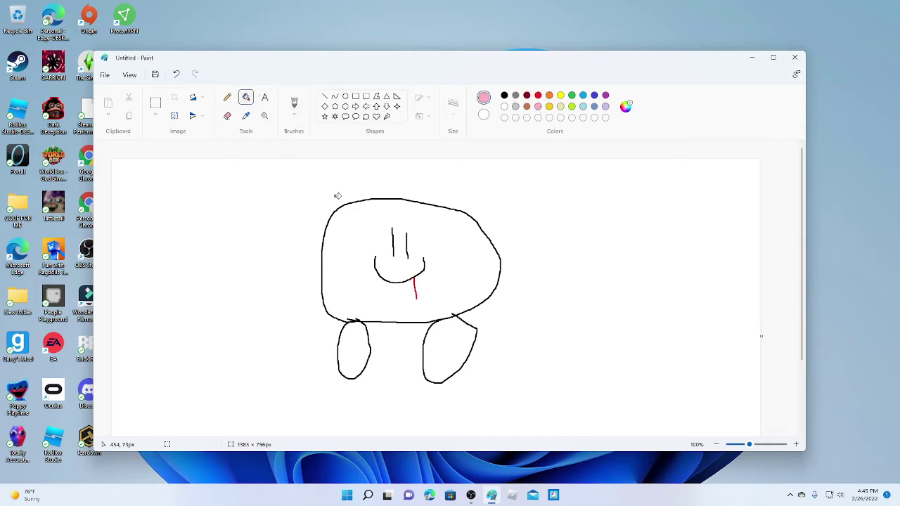
{"action": "left_click", "coordinate": [355, 228]}
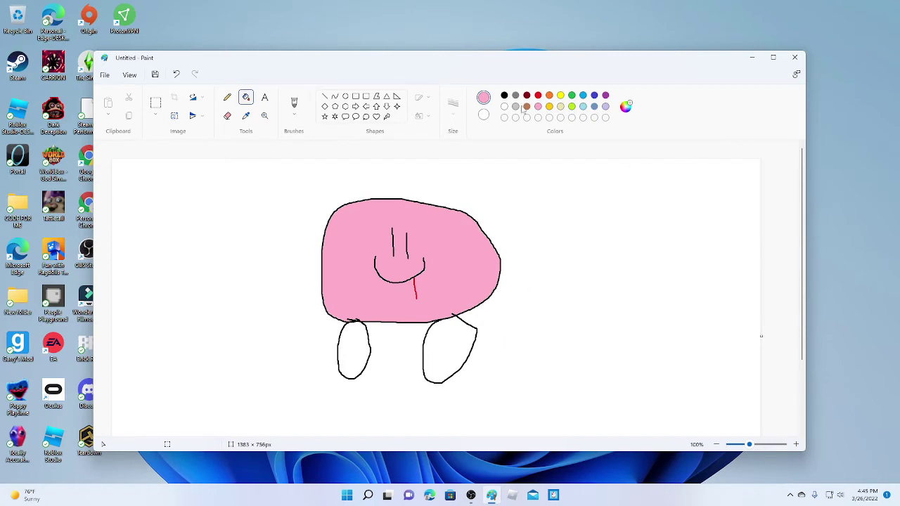
{"action": "left_click", "coordinate": [583, 95]}
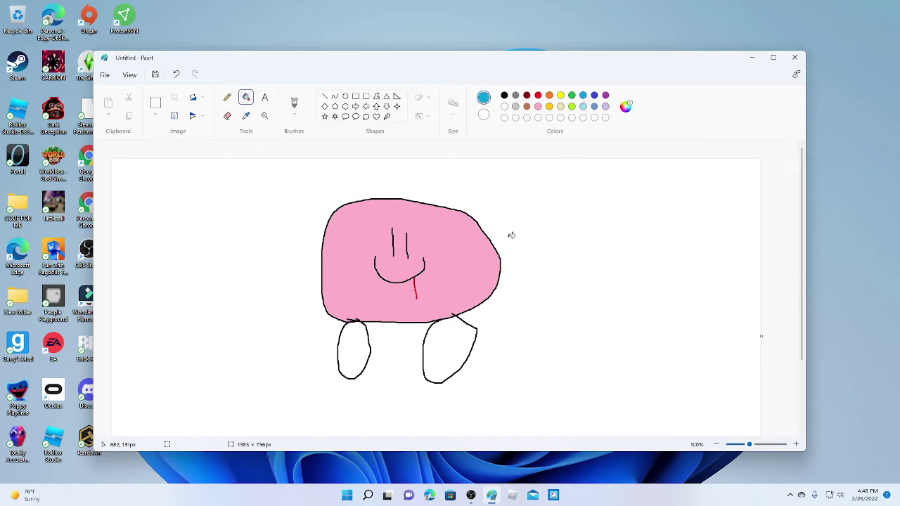
{"action": "left_click", "coordinate": [439, 348]}
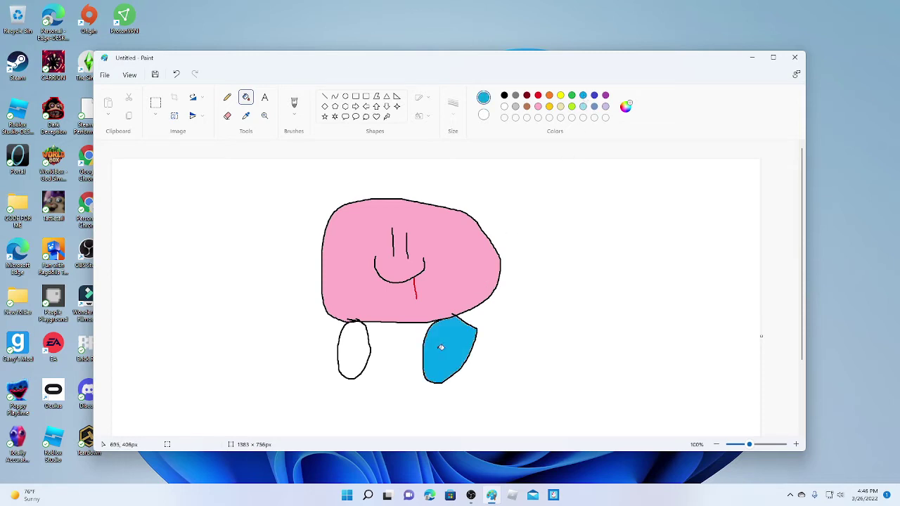
{"action": "left_click", "coordinate": [354, 354]}
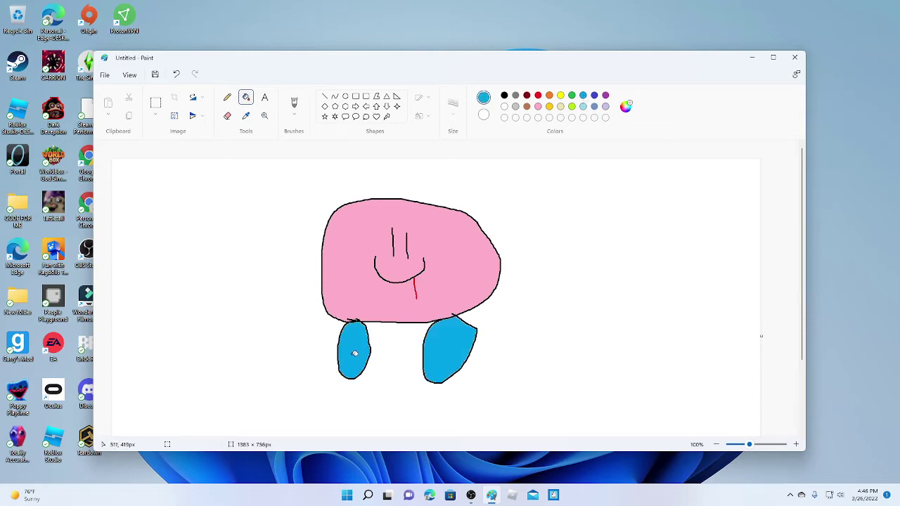
{"action": "left_click", "coordinate": [537, 96]}
{"action": "left_click", "coordinate": [504, 96]}
{"action": "left_click", "coordinate": [229, 98]}
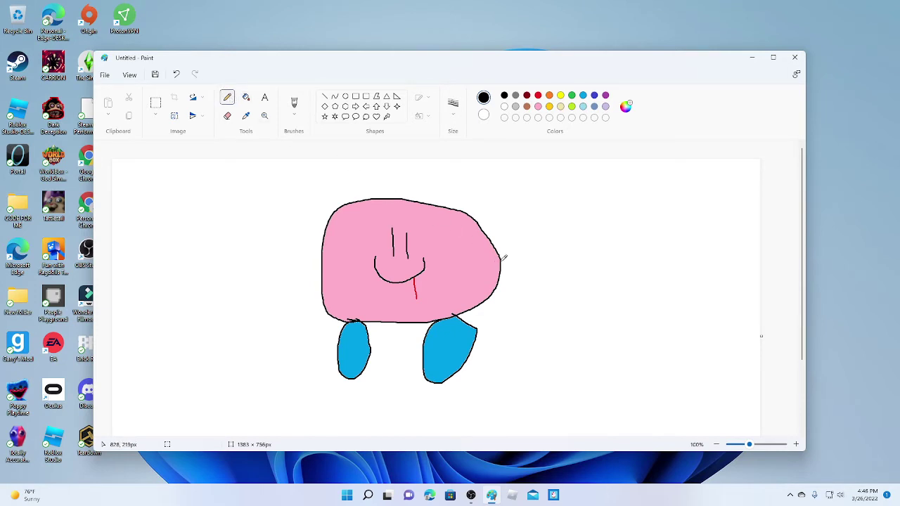
{"action": "mouse_move", "coordinate": [503, 258]}
{"action": "left_mouse_down"}
{"action": "mouse_move", "coordinate": [527, 254]}
{"action": "mouse_move", "coordinate": [532, 279]}
{"action": "mouse_move", "coordinate": [504, 287]}
{"action": "left_mouse_up"}
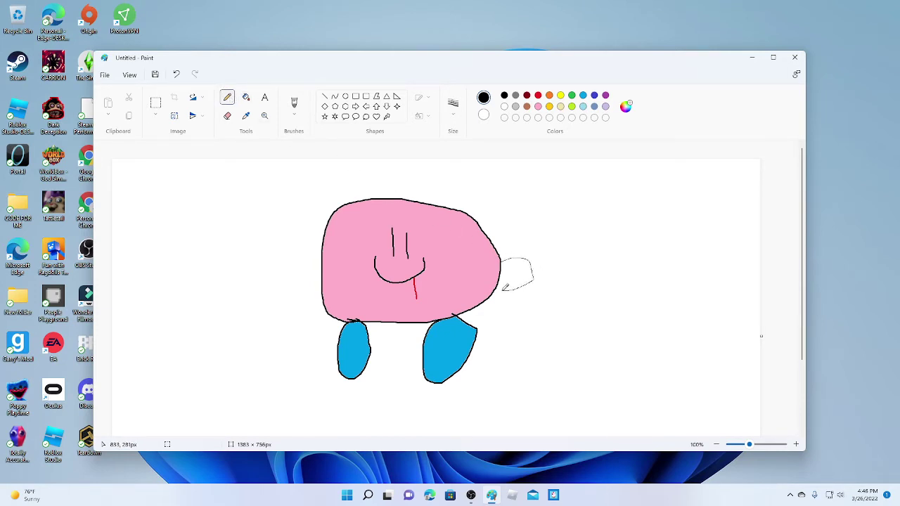
{"action": "left_click", "coordinate": [227, 116]}
{"action": "left_click", "coordinate": [246, 116]}
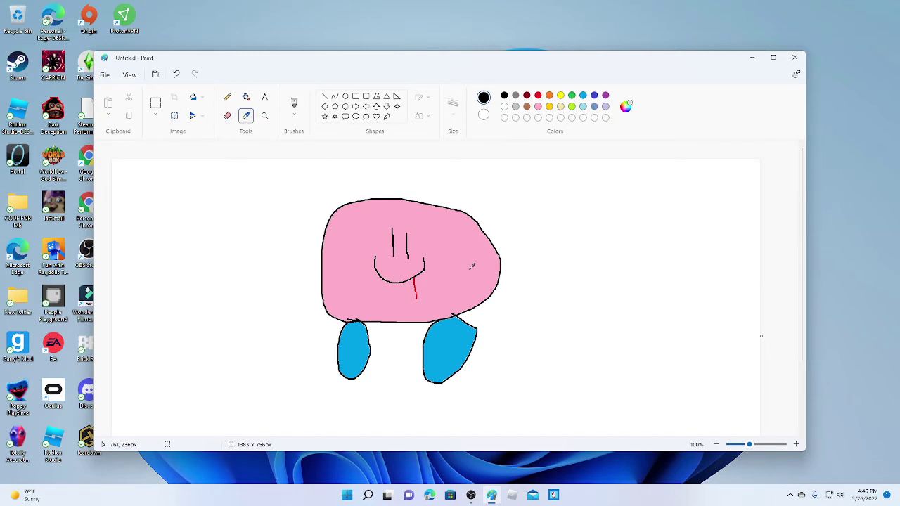
Brush black arm outlines on both sides of the body, and a small face on a stick at the left arm
{"action": "left_click", "coordinate": [294, 104]}
{"action": "mouse_move", "coordinate": [516, 254]}
{"action": "left_mouse_down"}
{"action": "mouse_move", "coordinate": [541, 281]}
{"action": "mouse_move", "coordinate": [509, 297]}
{"action": "left_mouse_up"}
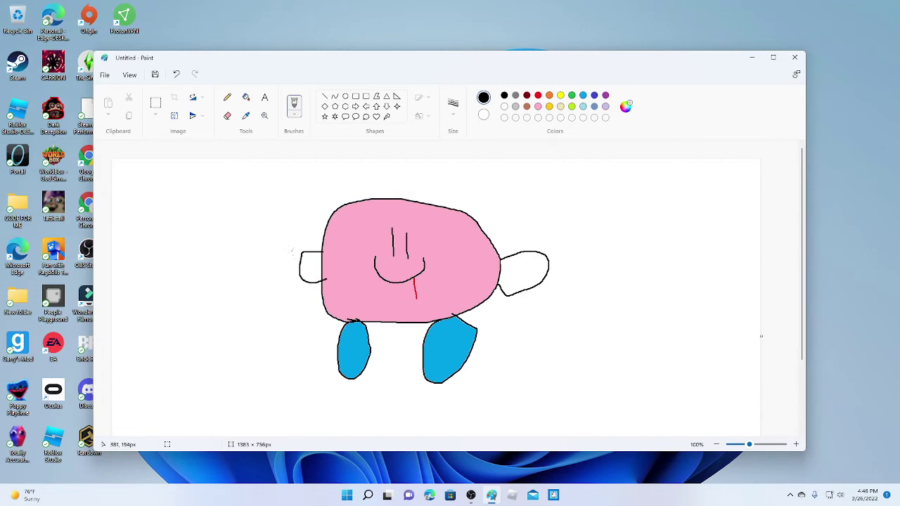
{"action": "mouse_move", "coordinate": [302, 261]}
{"action": "left_mouse_down"}
{"action": "mouse_move", "coordinate": [272, 247]}
{"action": "mouse_move", "coordinate": [302, 230]}
{"action": "left_mouse_up"}
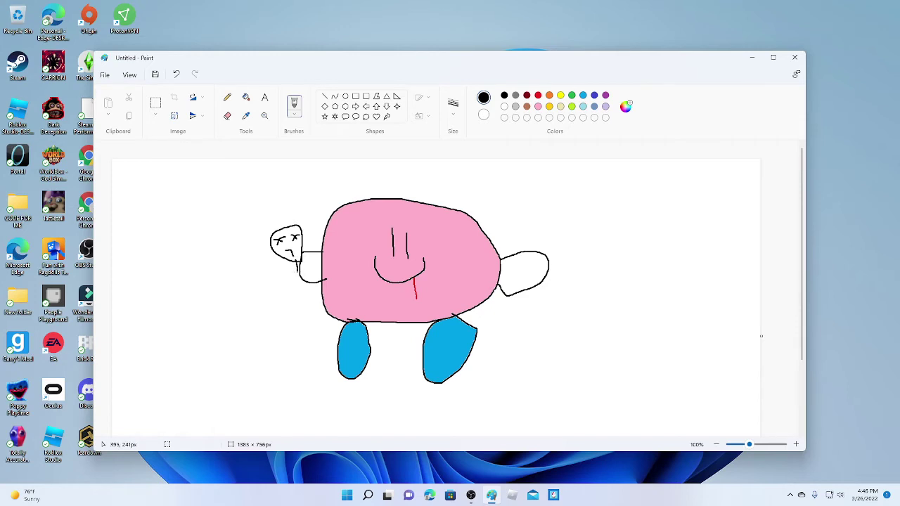
Fill both arms with the same light pink as the body
{"action": "left_click", "coordinate": [538, 107]}
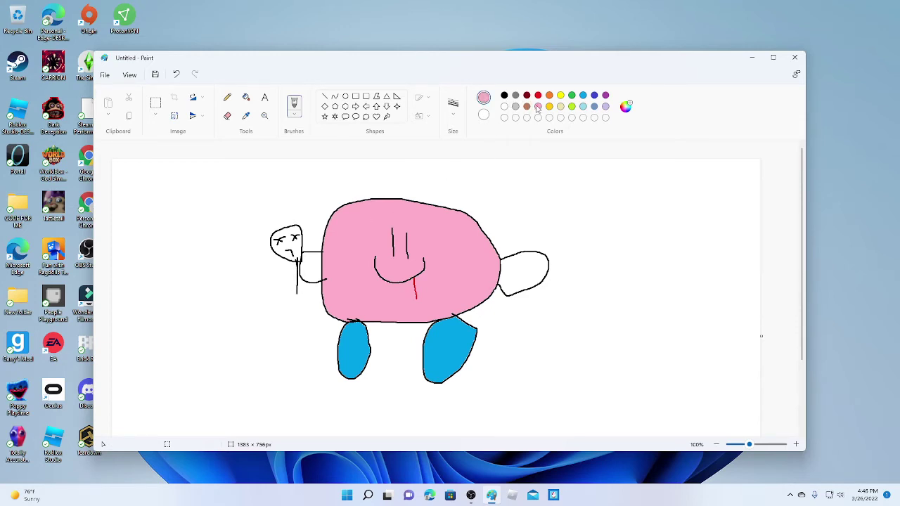
{"action": "left_click", "coordinate": [245, 97]}
{"action": "left_click", "coordinate": [312, 266]}
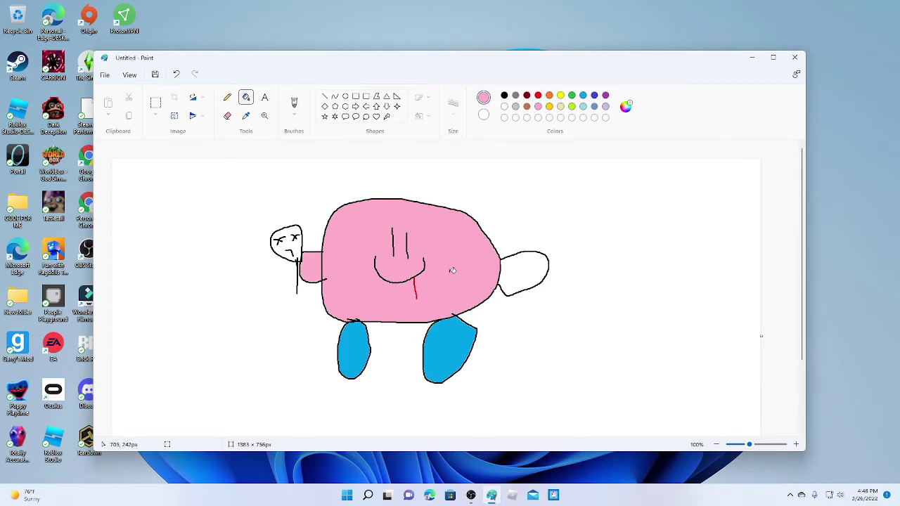
{"action": "left_click", "coordinate": [525, 271]}
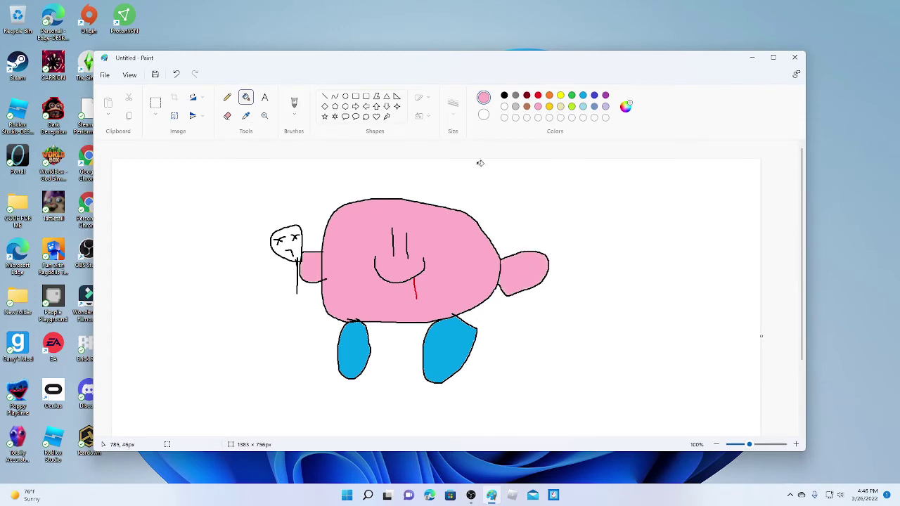
{"action": "left_click", "coordinate": [504, 96]}
{"action": "left_click", "coordinate": [295, 105]}
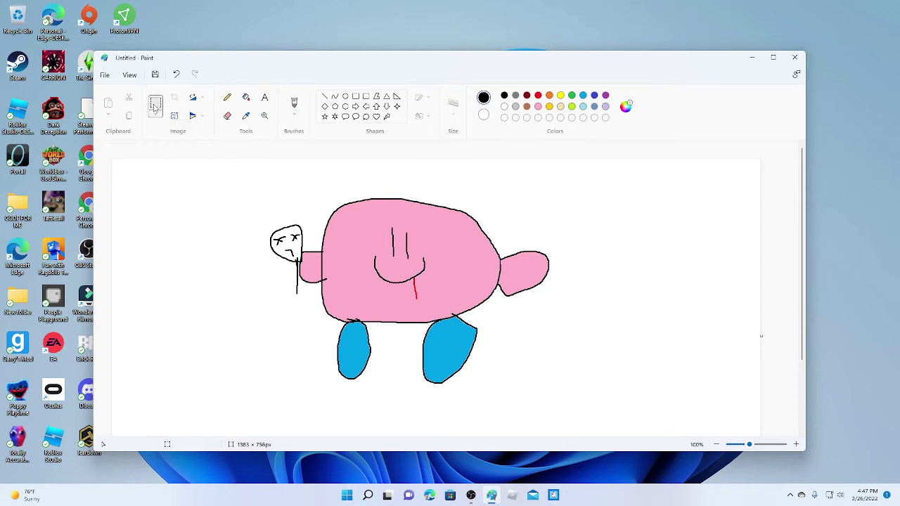
{"action": "left_click", "coordinate": [154, 115]}
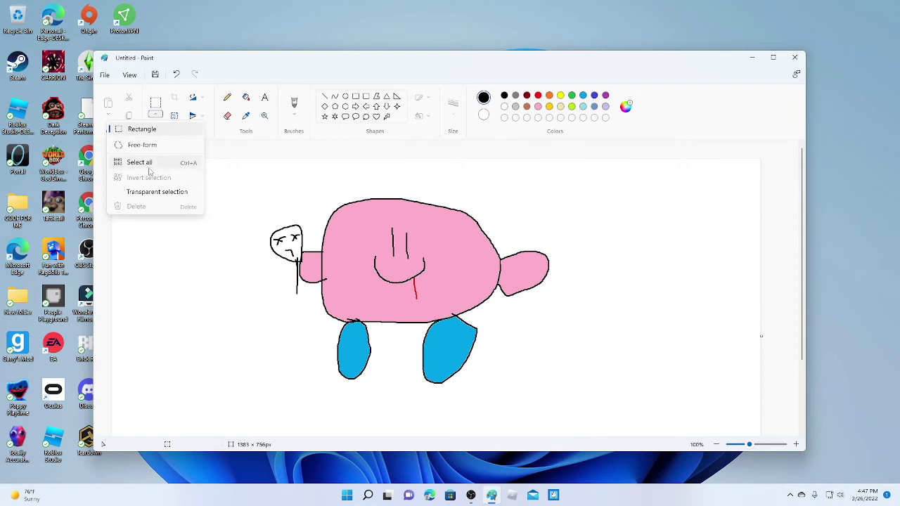
{"action": "left_click", "coordinate": [149, 130]}
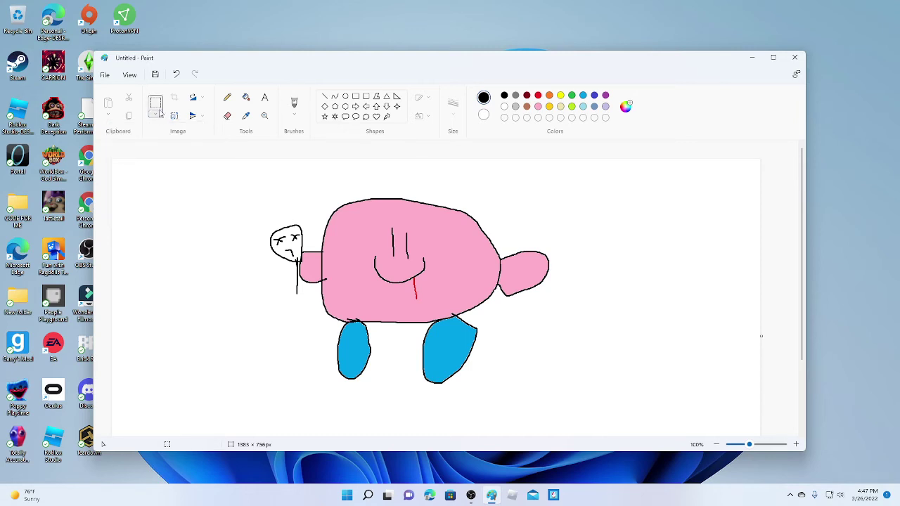
{"action": "left_click", "coordinate": [156, 115]}
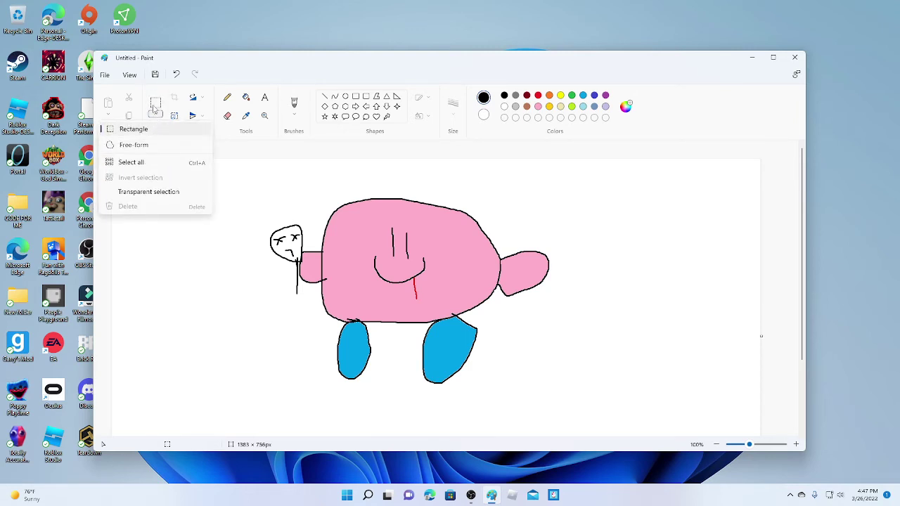
{"action": "left_click", "coordinate": [156, 105]}
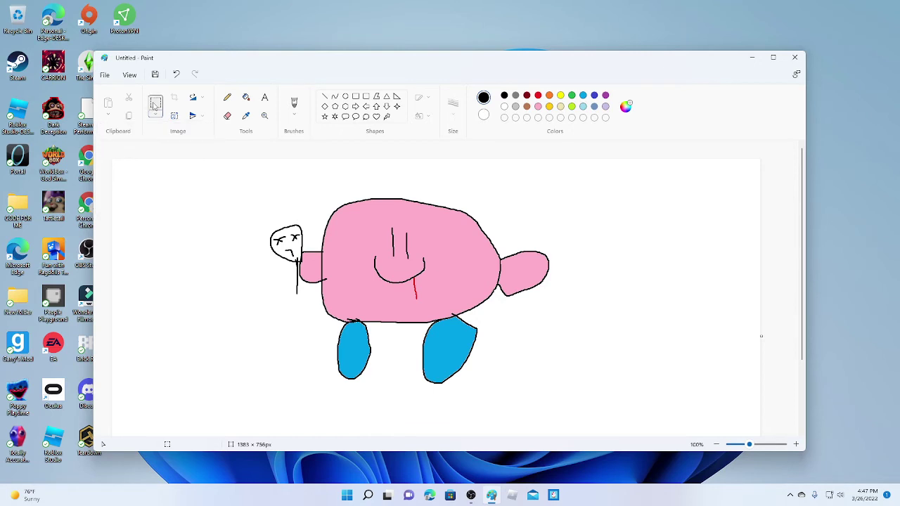
Select the entire canvas, reduce the selection's height to 697 px and reposition it slightly below the canvas's upper edge
{"action": "left_click", "coordinate": [156, 115]}
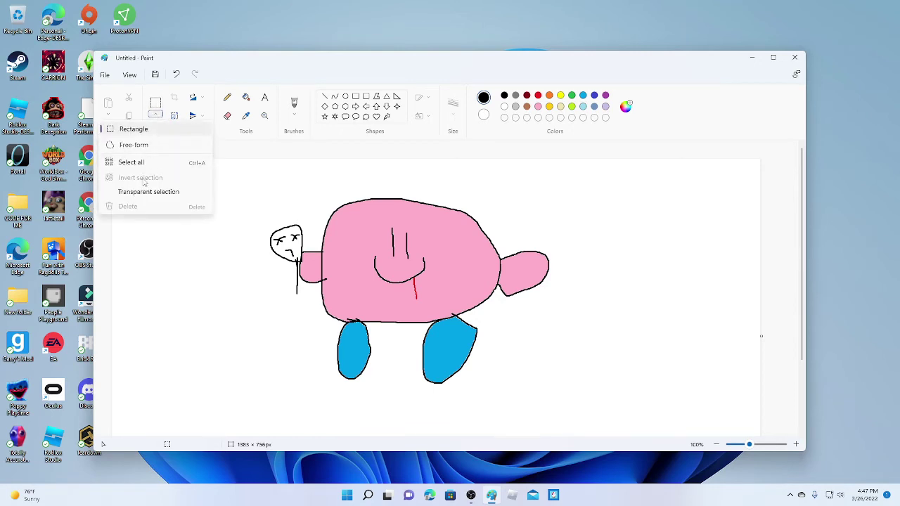
{"action": "left_click", "coordinate": [139, 162]}
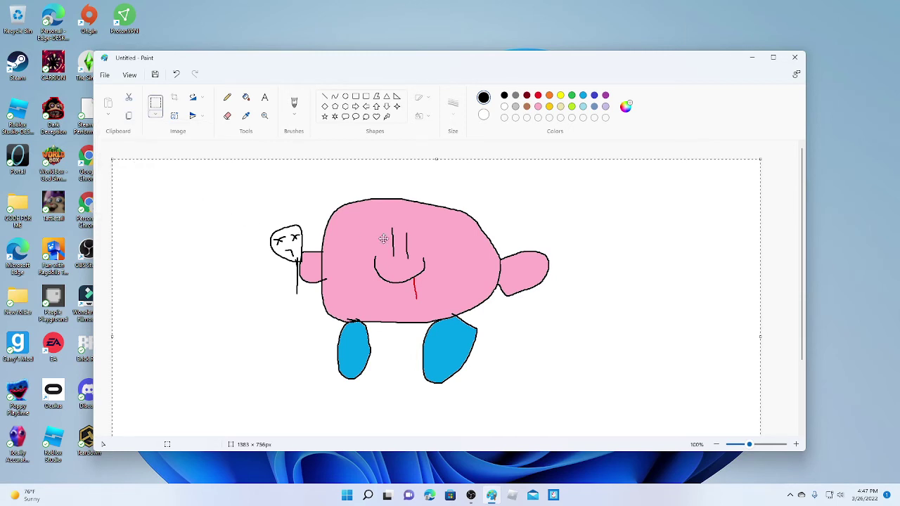
{"action": "mouse_move", "coordinate": [383, 239]}
{"action": "left_mouse_down"}
{"action": "mouse_move", "coordinate": [419, 279]}
{"action": "mouse_move", "coordinate": [464, 289]}
{"action": "mouse_move", "coordinate": [419, 208]}
{"action": "mouse_move", "coordinate": [364, 246]}
{"action": "mouse_move", "coordinate": [433, 266]}
{"action": "mouse_move", "coordinate": [375, 227]}
{"action": "mouse_move", "coordinate": [398, 257]}
{"action": "mouse_move", "coordinate": [463, 239]}
{"action": "mouse_move", "coordinate": [274, 253]}
{"action": "mouse_move", "coordinate": [497, 198]}
{"action": "mouse_move", "coordinate": [472, 254]}
{"action": "mouse_move", "coordinate": [387, 257]}
{"action": "left_mouse_up"}
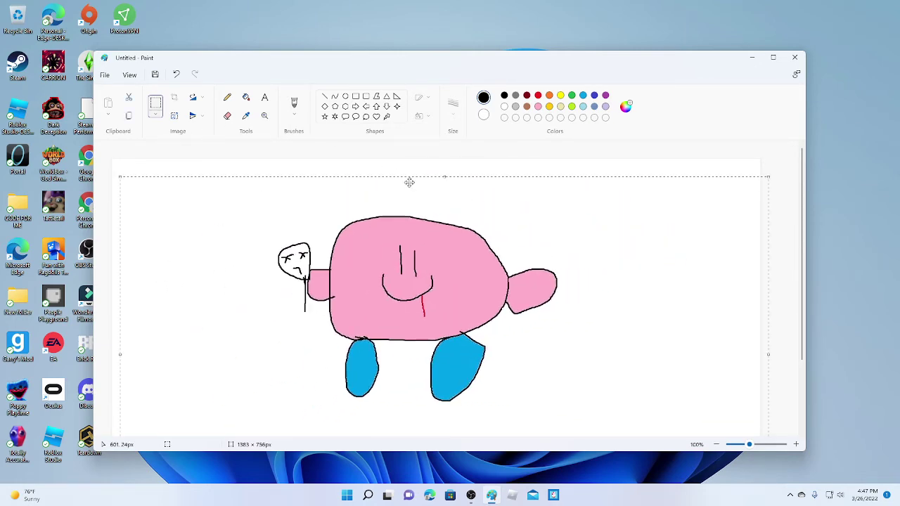
{"action": "mouse_move", "coordinate": [413, 177]}
{"action": "left_mouse_down"}
{"action": "mouse_move", "coordinate": [418, 251]}
{"action": "mouse_move", "coordinate": [458, 204]}
{"action": "left_mouse_up"}
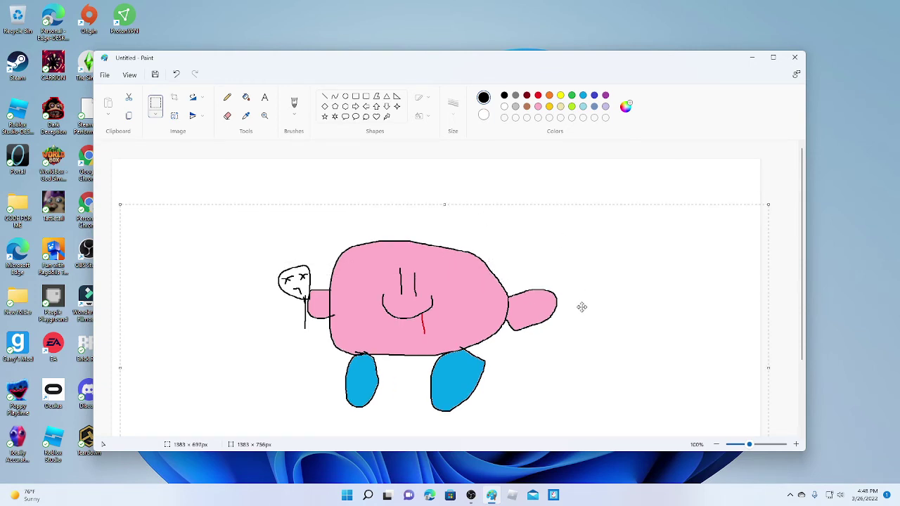
{"action": "left_click_drag", "start_coordinate": [442, 334], "coordinate": [444, 298]}
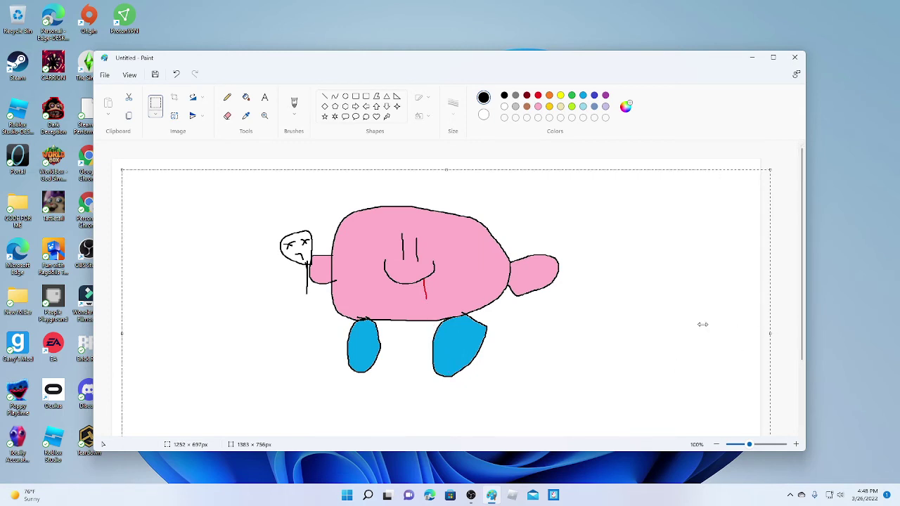
Shrink the selected drawing to 683 × 457 px and reposition it around the left-centre of the canvas
{"action": "left_click_drag", "start_coordinate": [703, 324], "coordinate": [573, 313]}
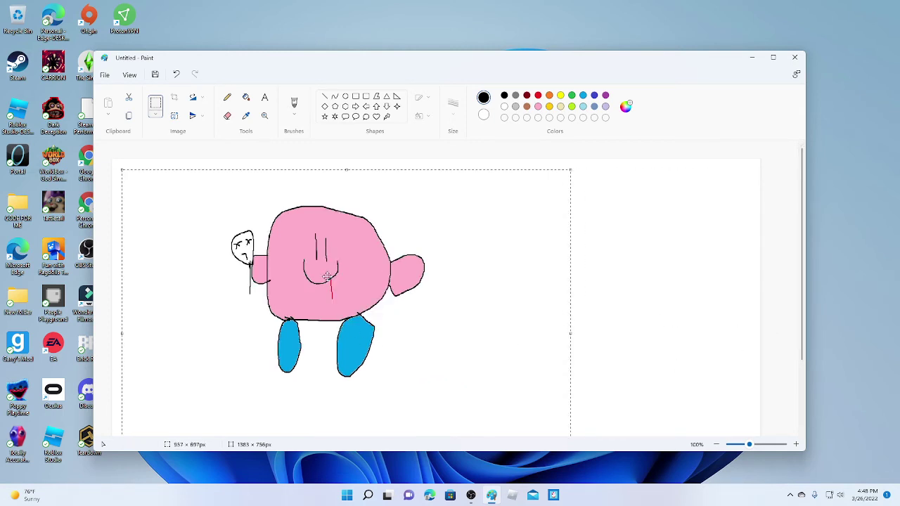
{"action": "mouse_move", "coordinate": [327, 276]}
{"action": "left_mouse_down"}
{"action": "mouse_move", "coordinate": [369, 258]}
{"action": "mouse_move", "coordinate": [394, 220]}
{"action": "left_mouse_up"}
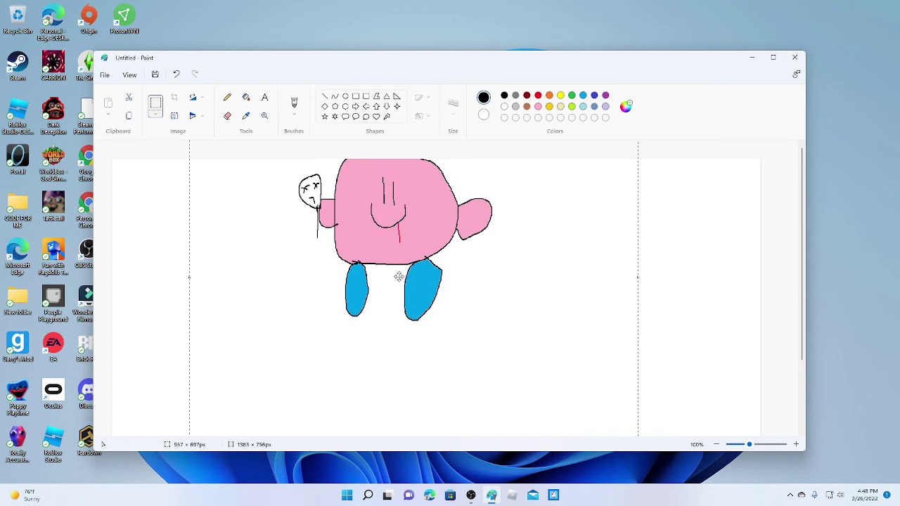
{"action": "left_click_drag", "start_coordinate": [399, 252], "coordinate": [397, 179]}
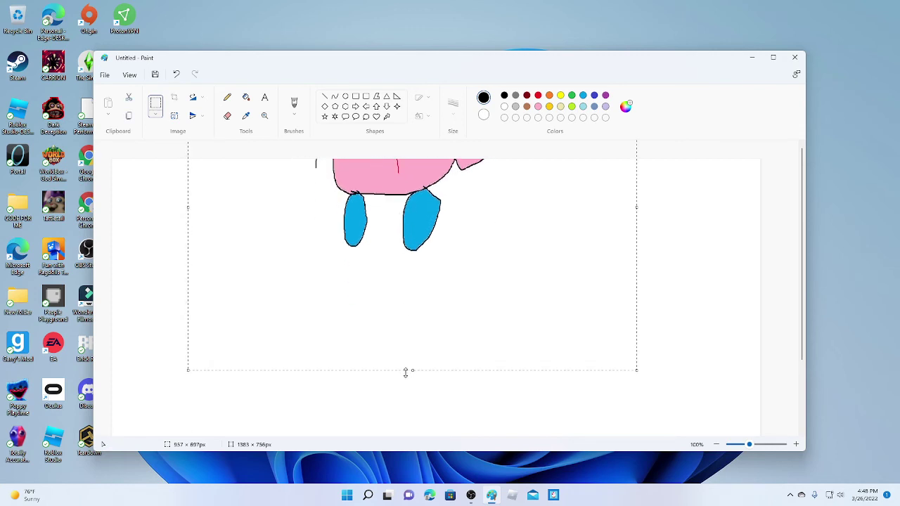
{"action": "mouse_move", "coordinate": [404, 373]}
{"action": "left_mouse_down"}
{"action": "mouse_move", "coordinate": [409, 257]}
{"action": "mouse_move", "coordinate": [426, 298]}
{"action": "mouse_move", "coordinate": [427, 346]}
{"action": "left_mouse_up"}
{"action": "left_click", "coordinate": [420, 167]}
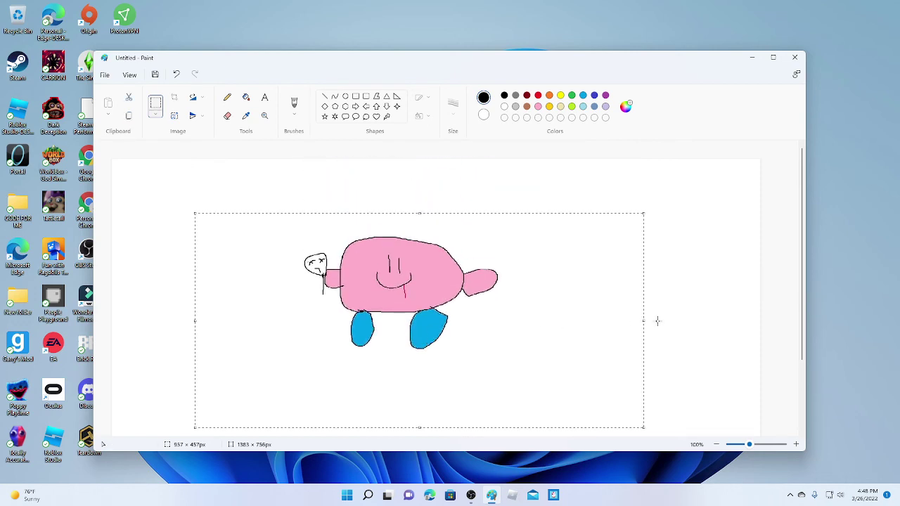
{"action": "left_click_drag", "start_coordinate": [643, 321], "coordinate": [515, 321]}
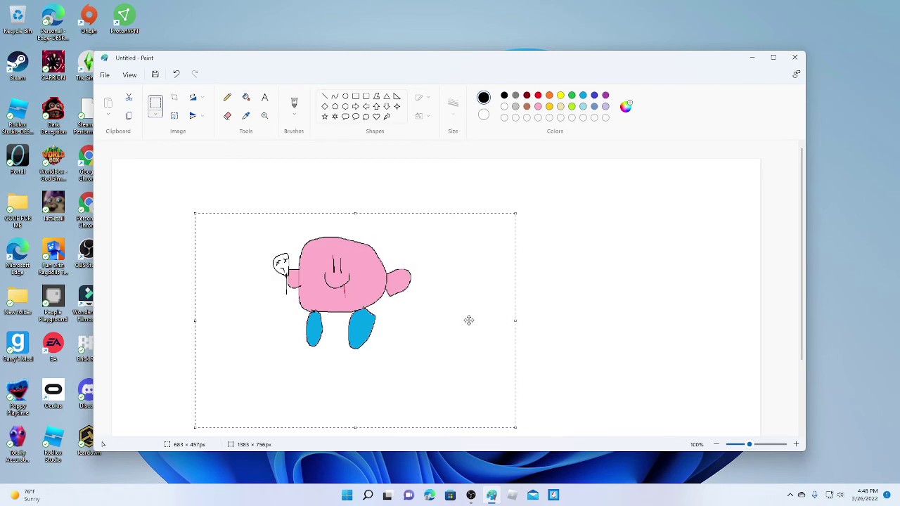
Resize the selected Kirby drawing to 565 × 437 px, narrowing it from its left side and adjusting its upper and lower edges
{"action": "left_click_drag", "start_coordinate": [195, 321], "coordinate": [251, 328]}
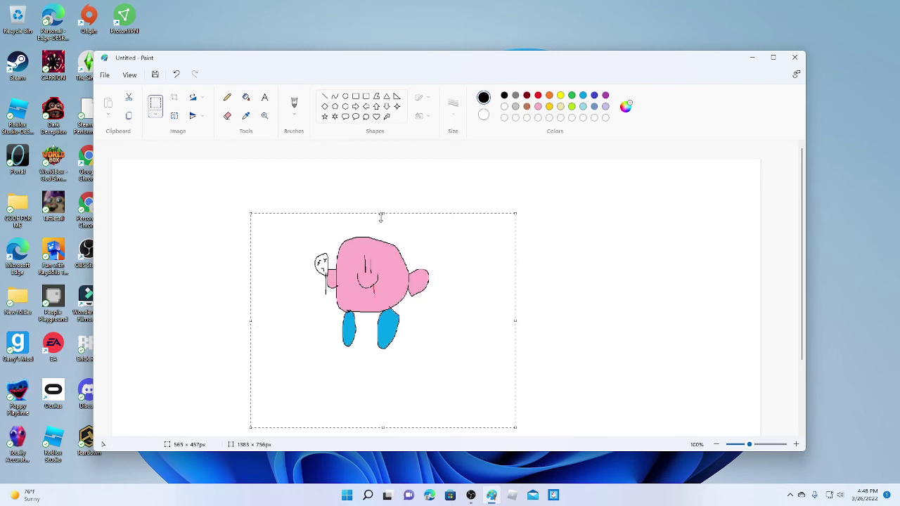
{"action": "left_click_drag", "start_coordinate": [381, 216], "coordinate": [382, 202]}
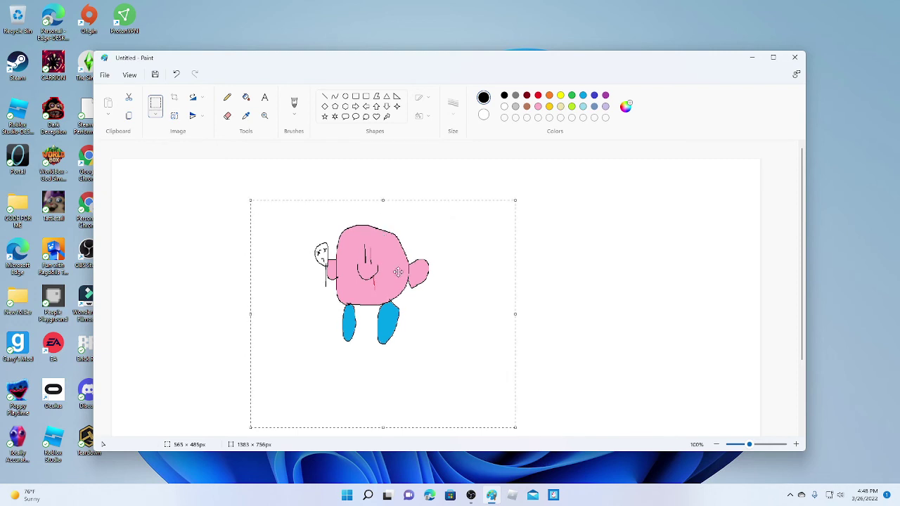
{"action": "left_click_drag", "start_coordinate": [384, 430], "coordinate": [383, 406]}
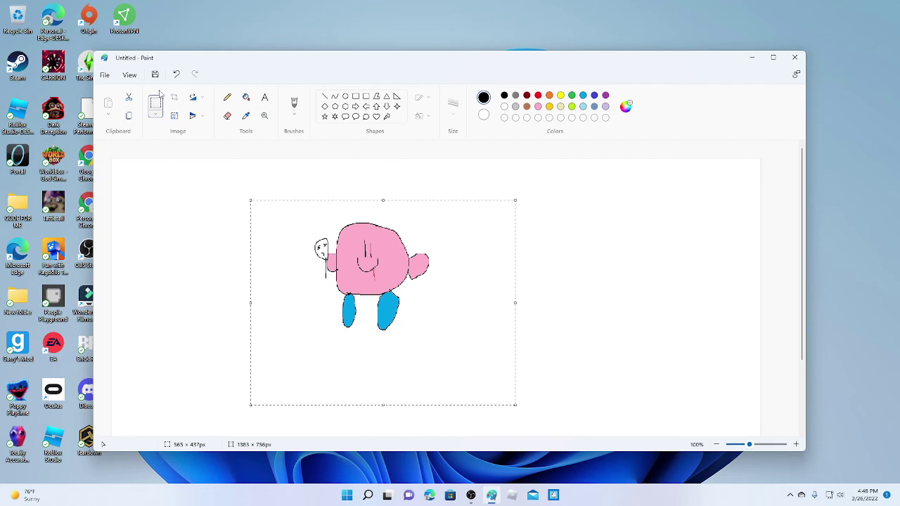
Start a new blank image, saving the current drawing as a PNG named KIRBY in the OneDrive - Personal folder
{"action": "left_click", "coordinate": [104, 74]}
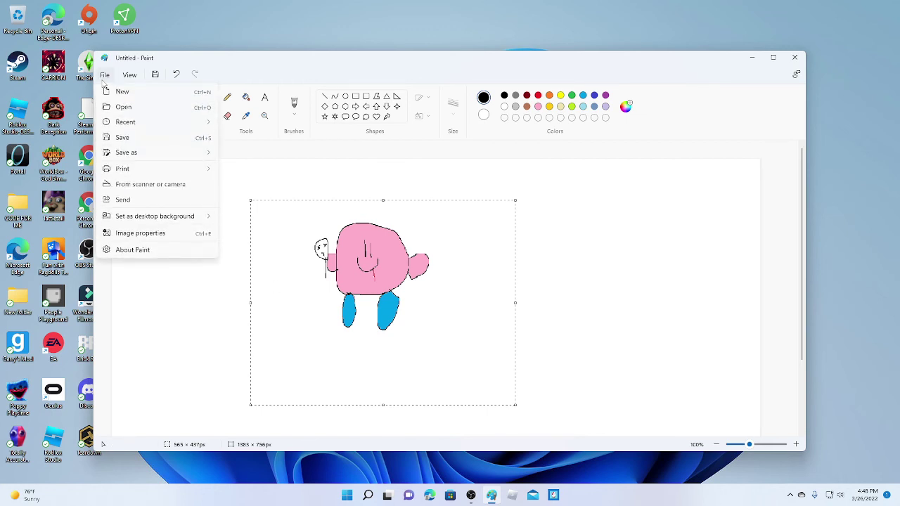
{"action": "left_click", "coordinate": [111, 93]}
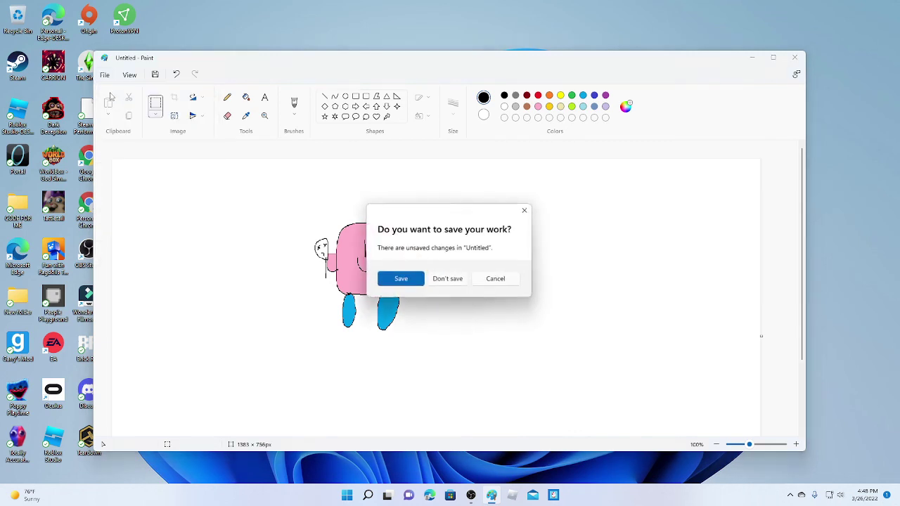
{"action": "left_click", "coordinate": [400, 280]}
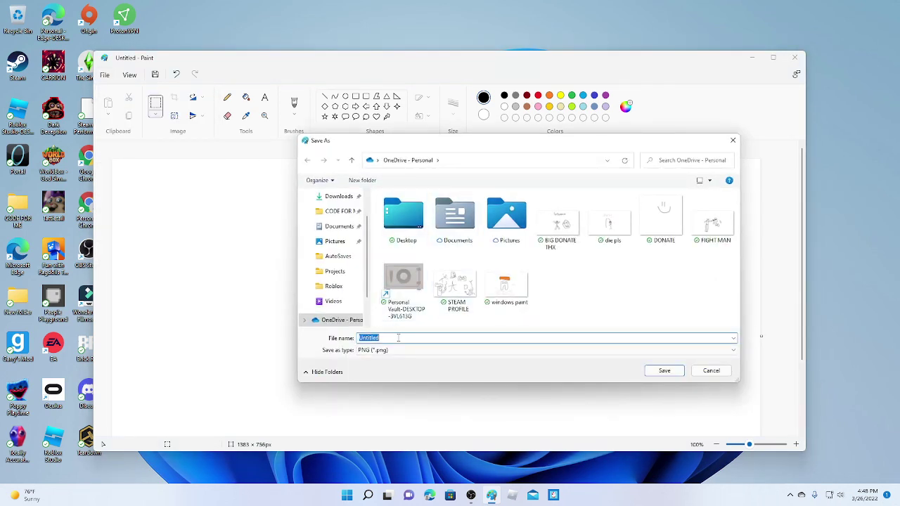
{"action": "key", "text": "BackSpace"}
{"action": "type", "text": "KIRBY"}
{"action": "left_click", "coordinate": [669, 371]}
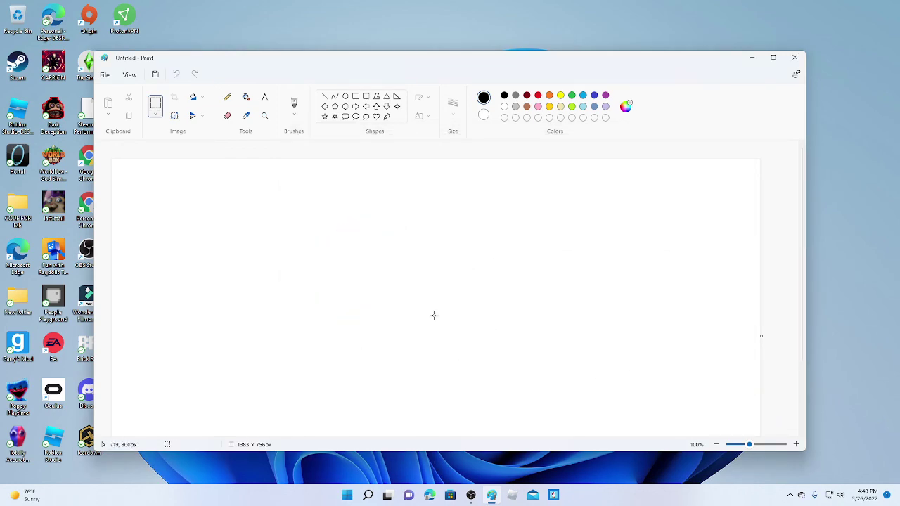
{"action": "left_click", "coordinate": [471, 496]}
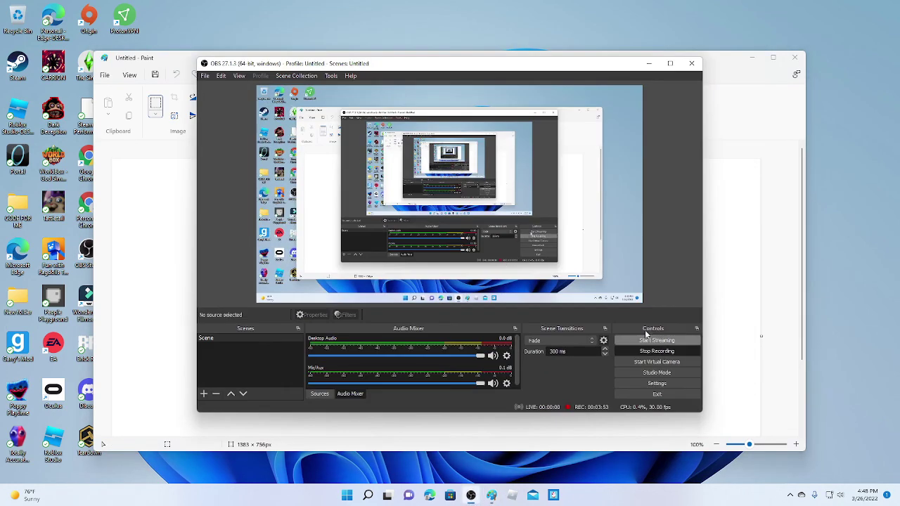